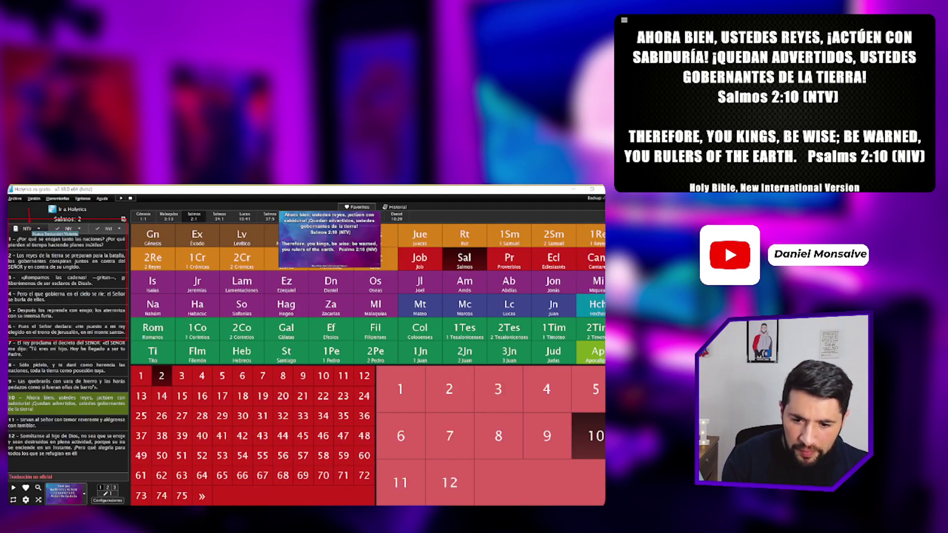
Show Psalm 2 in the NIV translation and set the first auxiliary Bible version to English New International Version
left_click(59, 194)
mouse_move(43, 208)
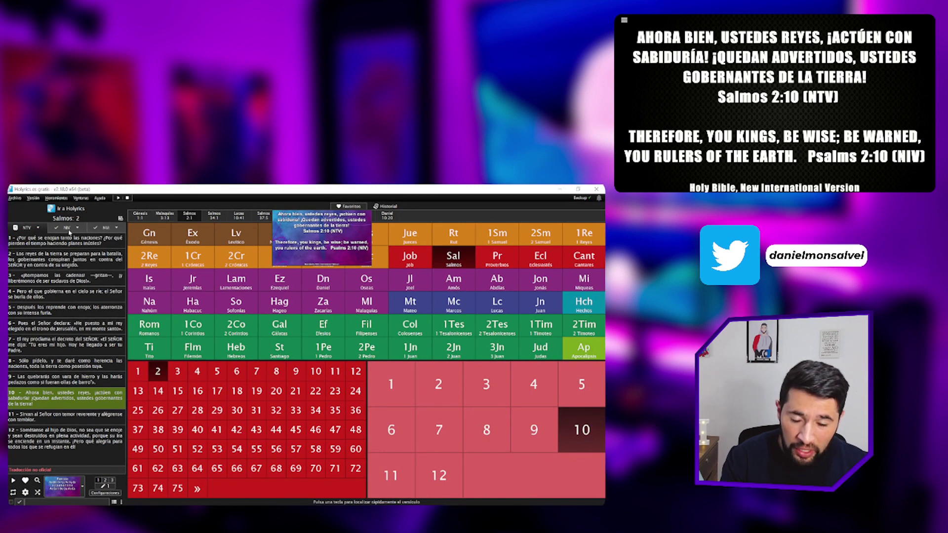
left_click(67, 229)
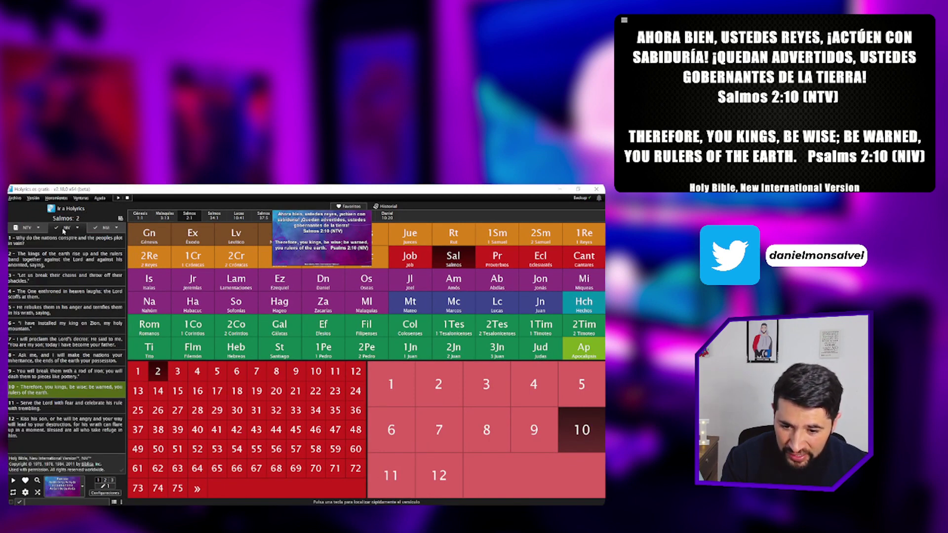
left_click(77, 228)
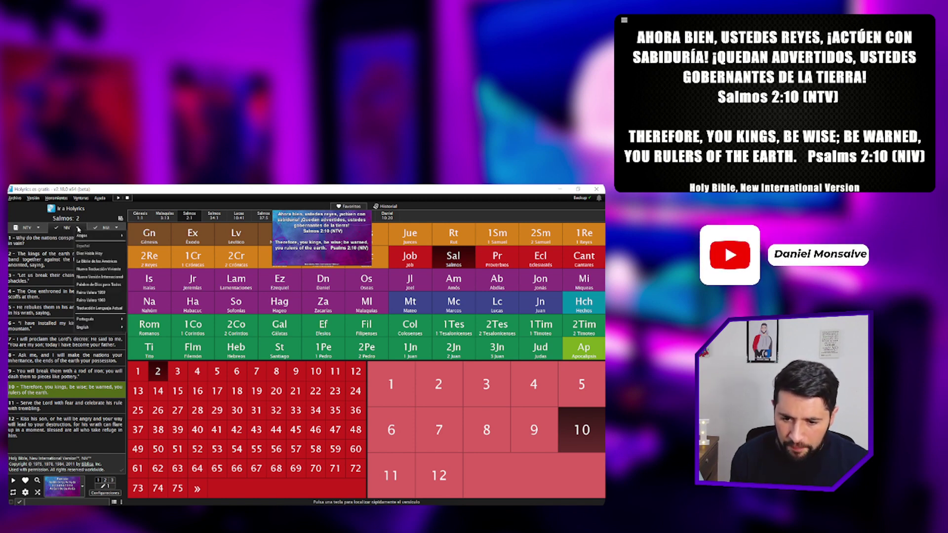
left_click(32, 198)
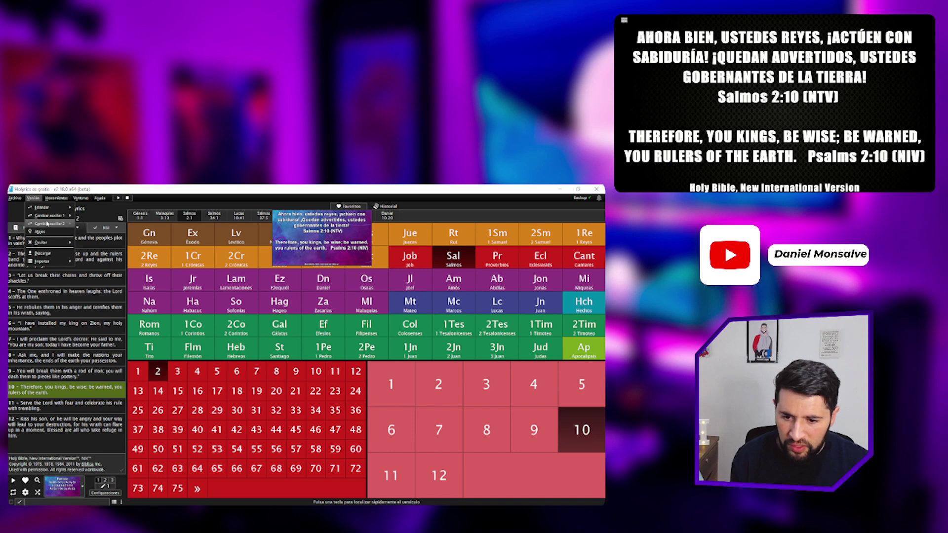
mouse_move(61, 217)
mouse_move(109, 305)
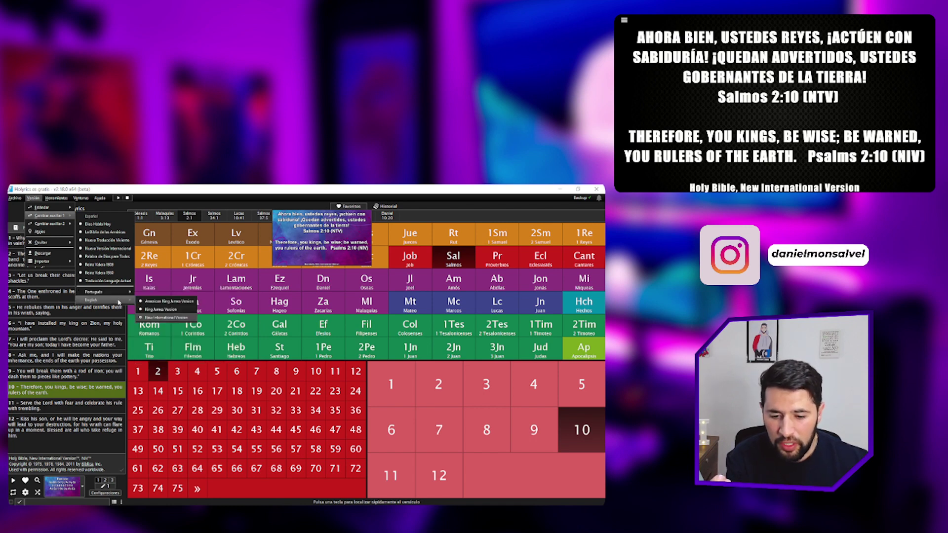
left_click(151, 318)
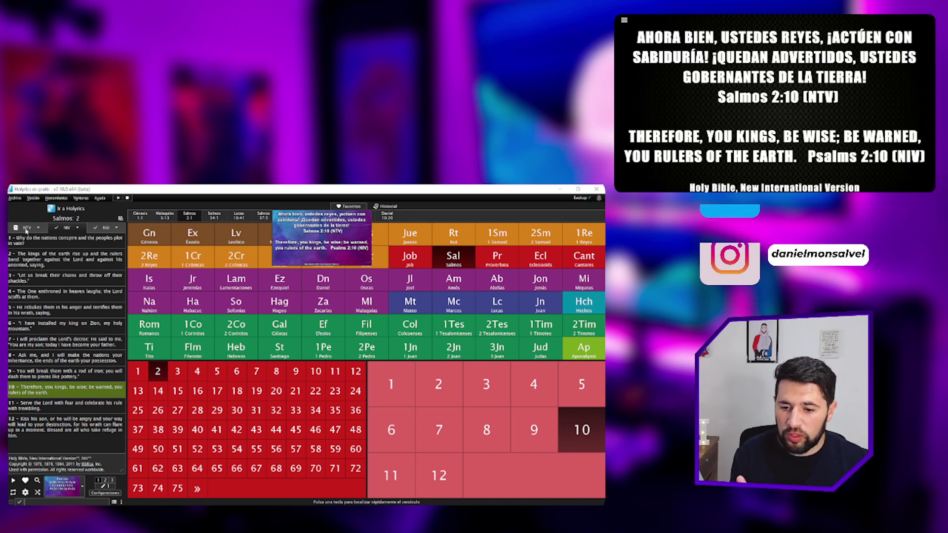
Switch the verse list back to the NTV translation and end the projection of Psalm 2:10
left_click(16, 228)
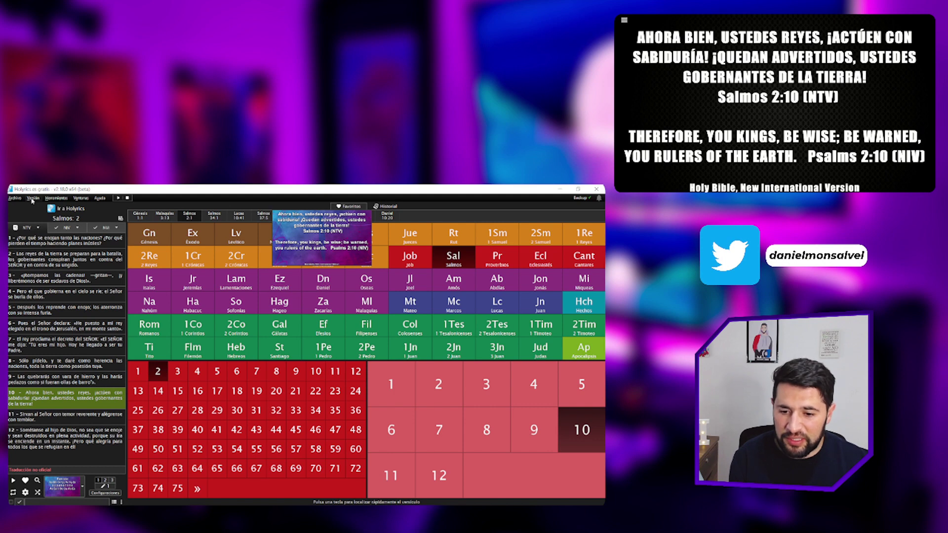
left_click(33, 198)
left_click(29, 233)
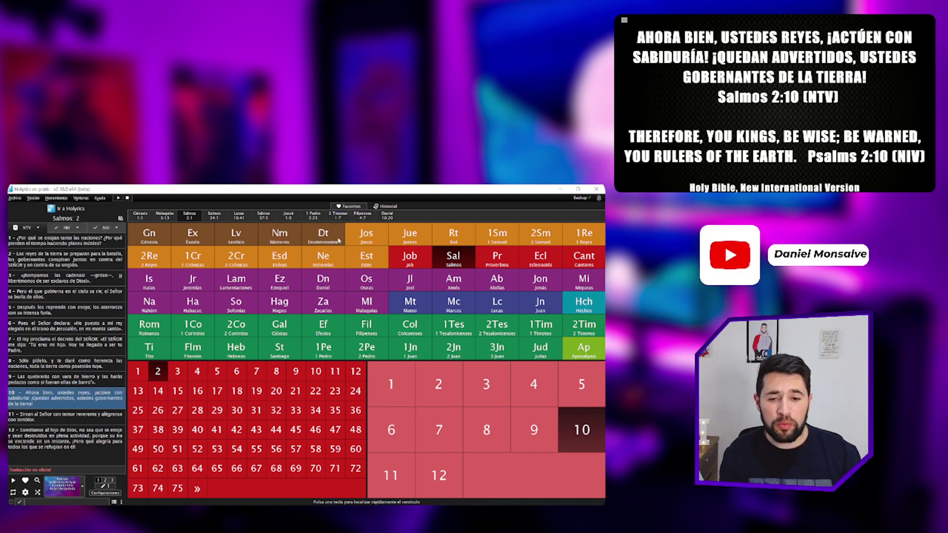
key("Escape")
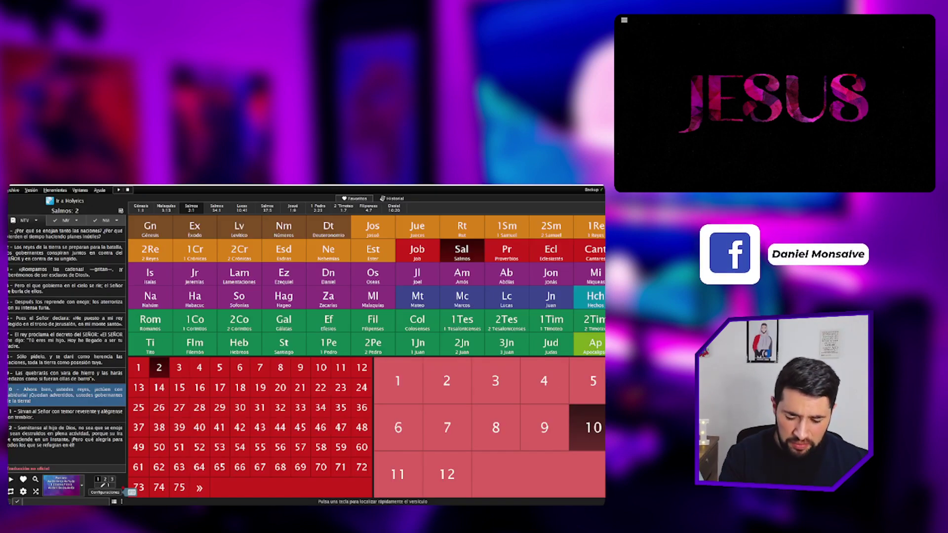
Examine the option for showing two versions and its custom format in the general Bible settings
left_click(105, 492)
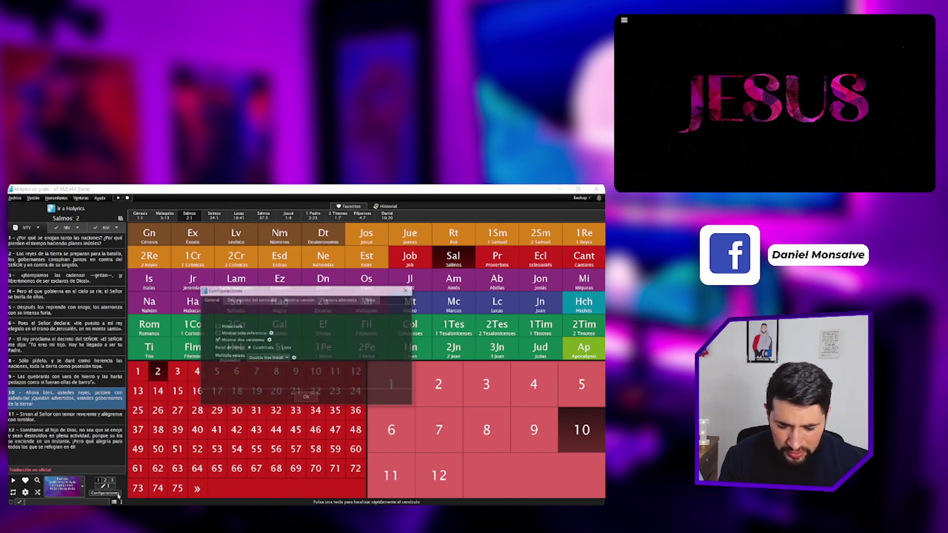
left_click_drag(269, 290, 247, 287)
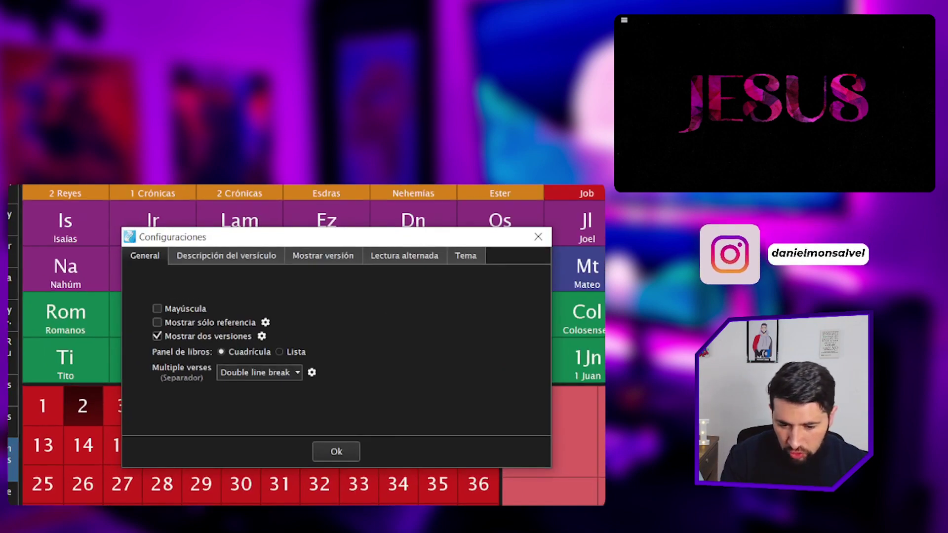
left_click_drag(142, 327, 290, 345)
left_click_drag(112, 248, 178, 267)
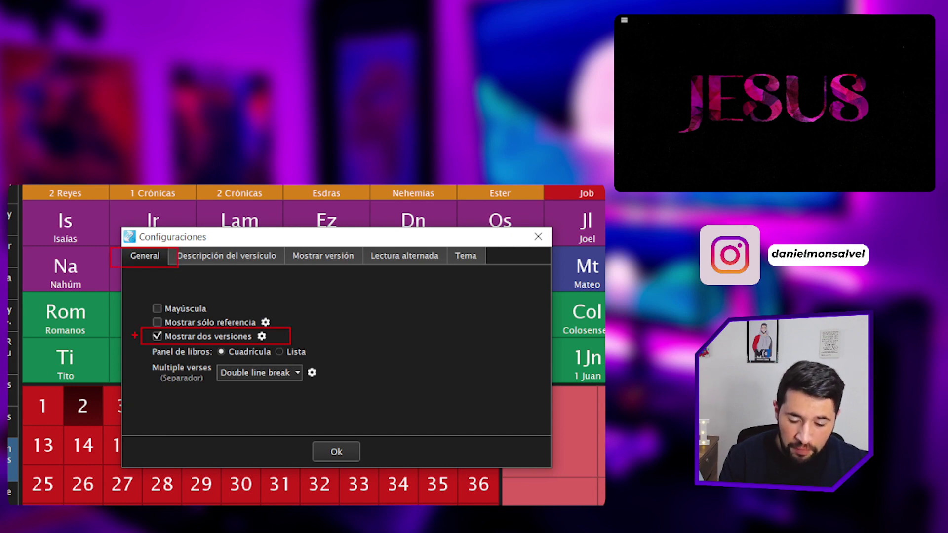
left_click_drag(119, 286, 140, 331)
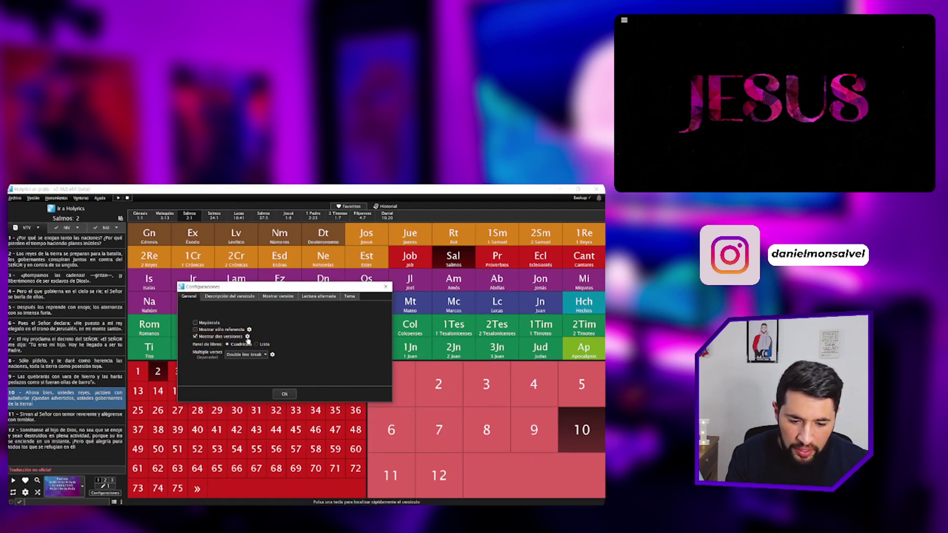
left_click(247, 337)
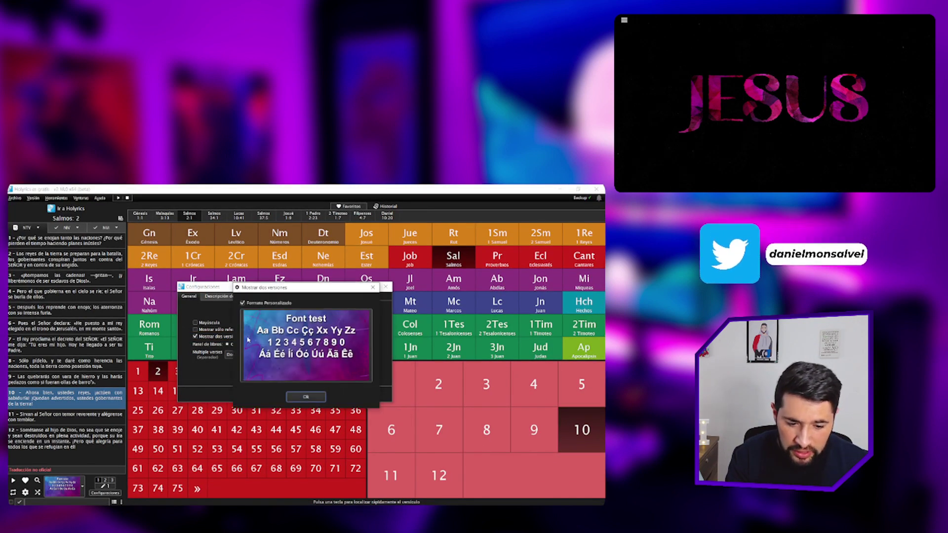
left_click(242, 303)
left_click(254, 306)
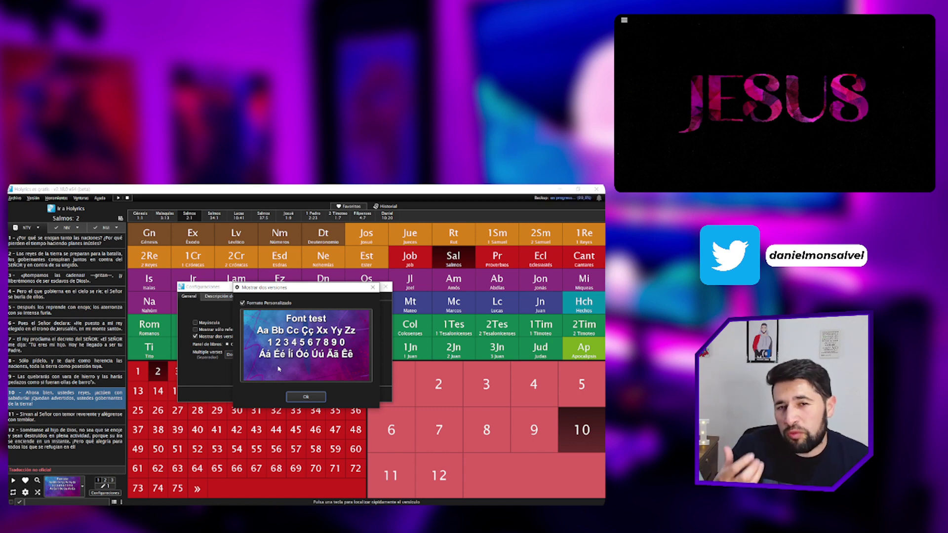
left_click(305, 398)
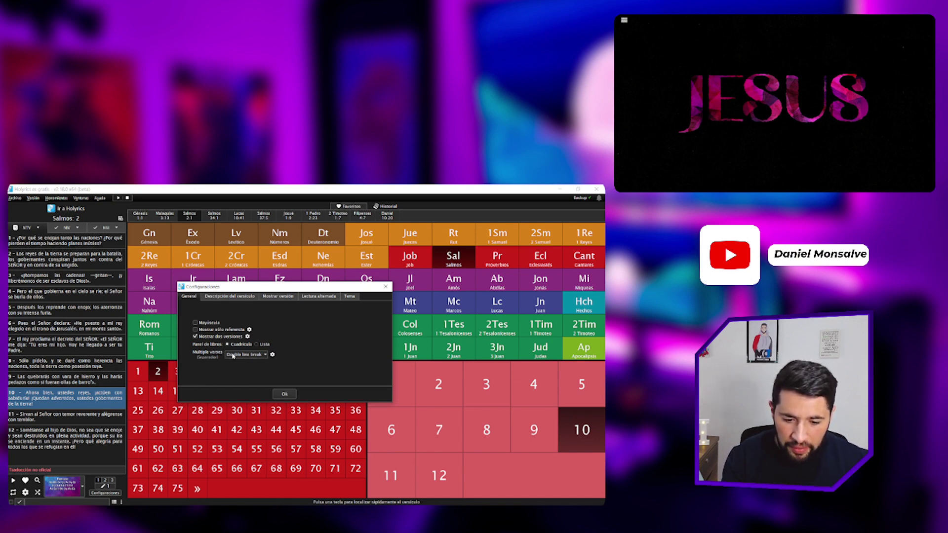
Check the line break choices for the multiple-verses separator, keep Double line break, and close the settings
left_click(233, 355)
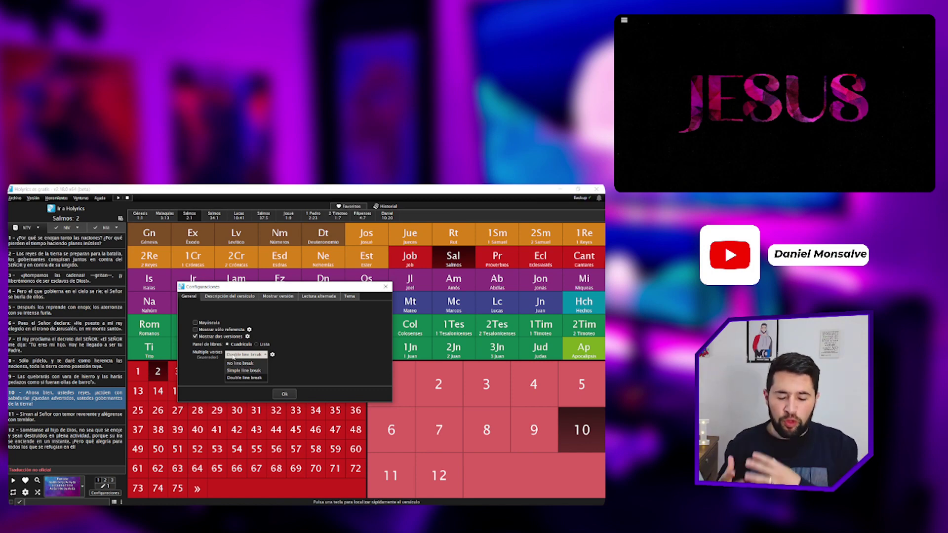
left_click(233, 357)
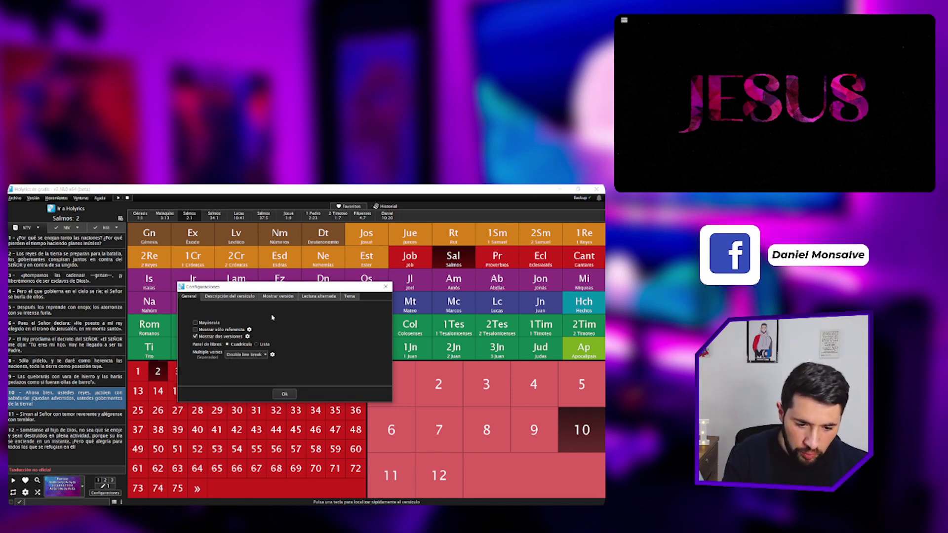
left_click(285, 394)
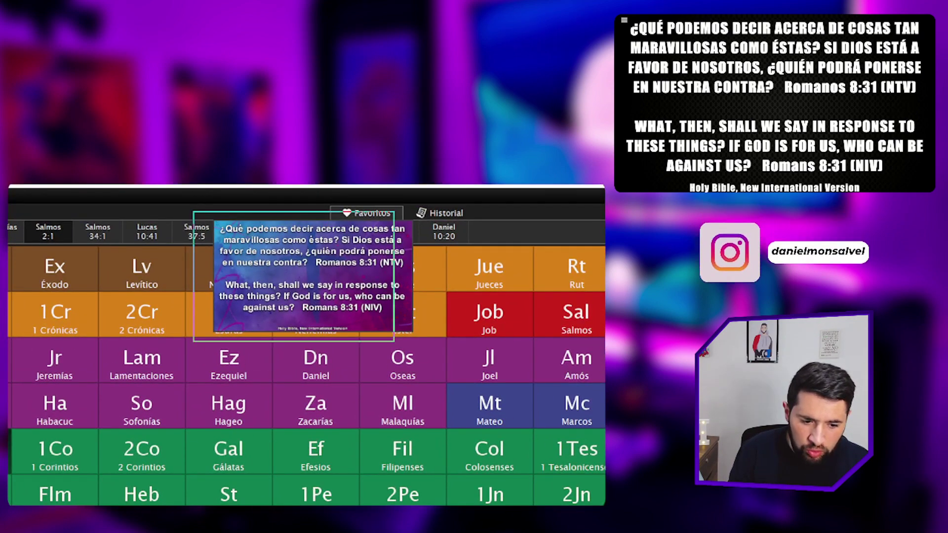
Project Romans 8:32 through 8:34 one verse at a time in both versions, and return to Romans 8:31
left_click_drag(195, 212, 424, 361)
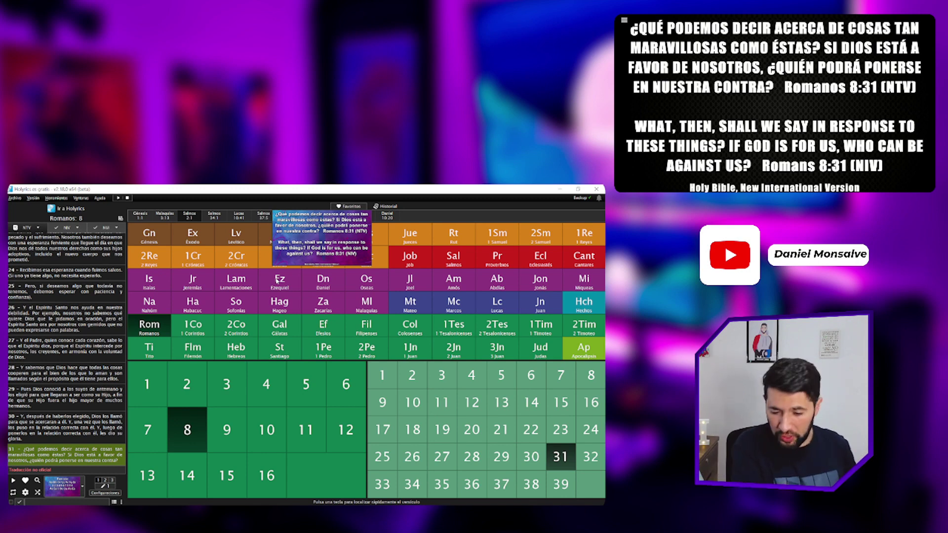
key("Down")
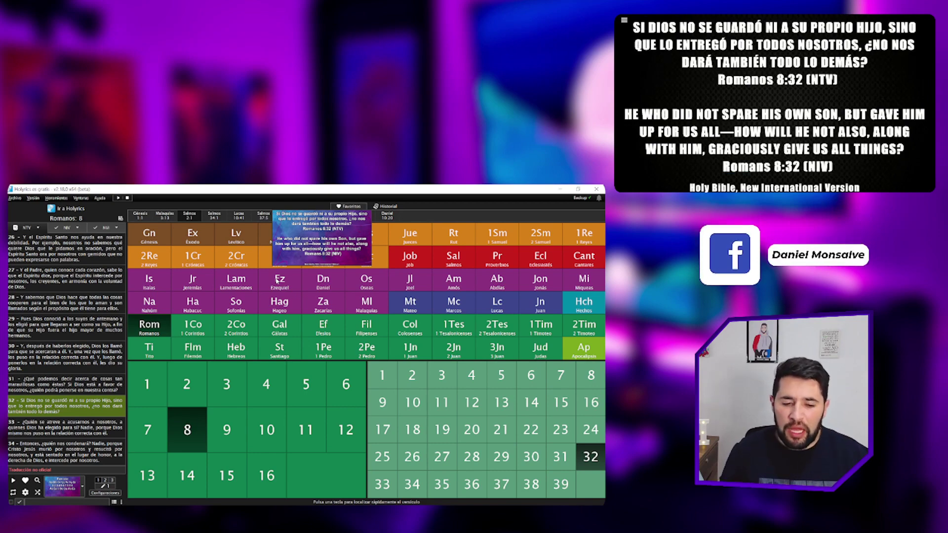
key("Down")
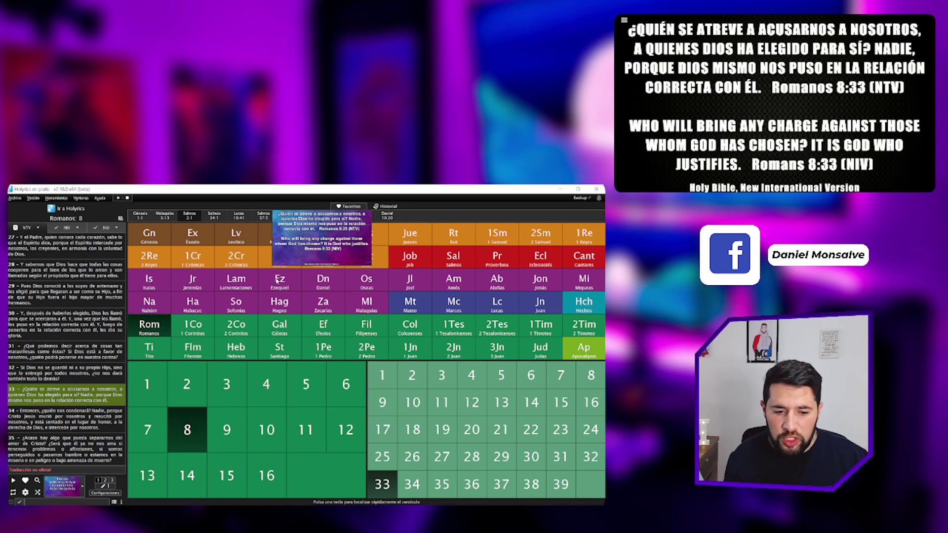
key("Down")
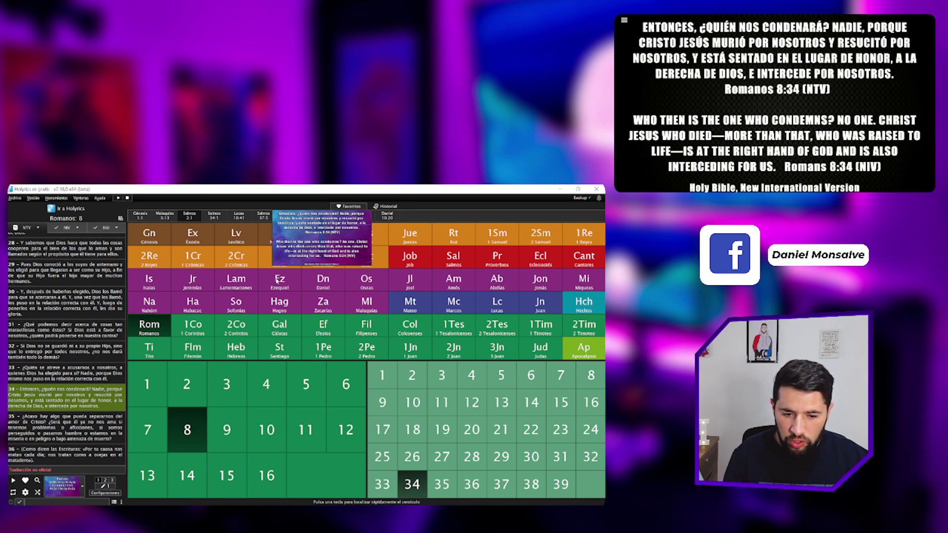
key("Up")
key("Up")
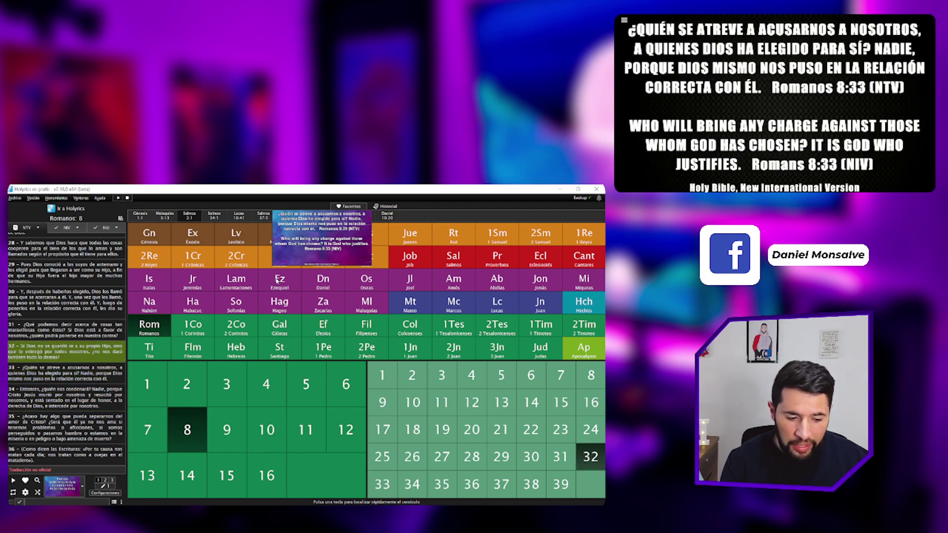
key("Up")
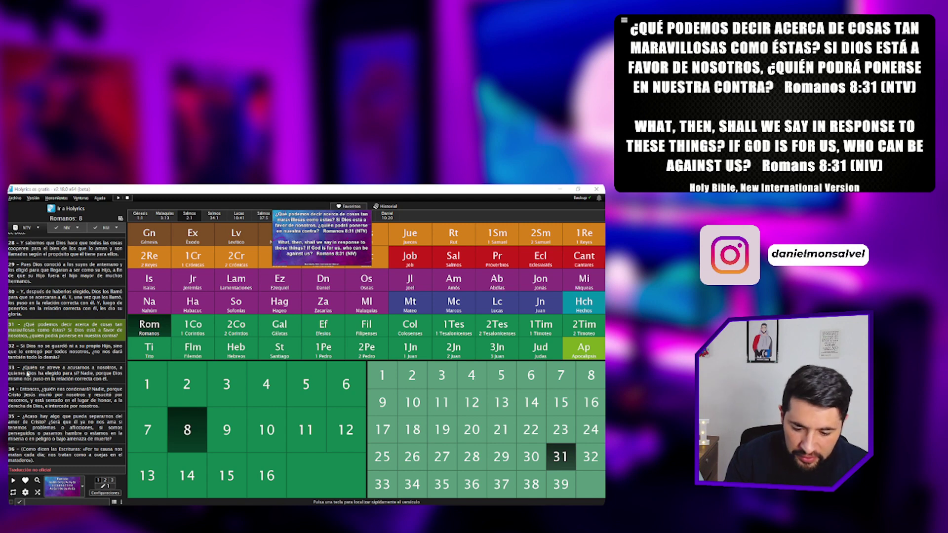
Try No line break and Simple line break as the separator for multiple verses, and restore Double line break
left_click(94, 492)
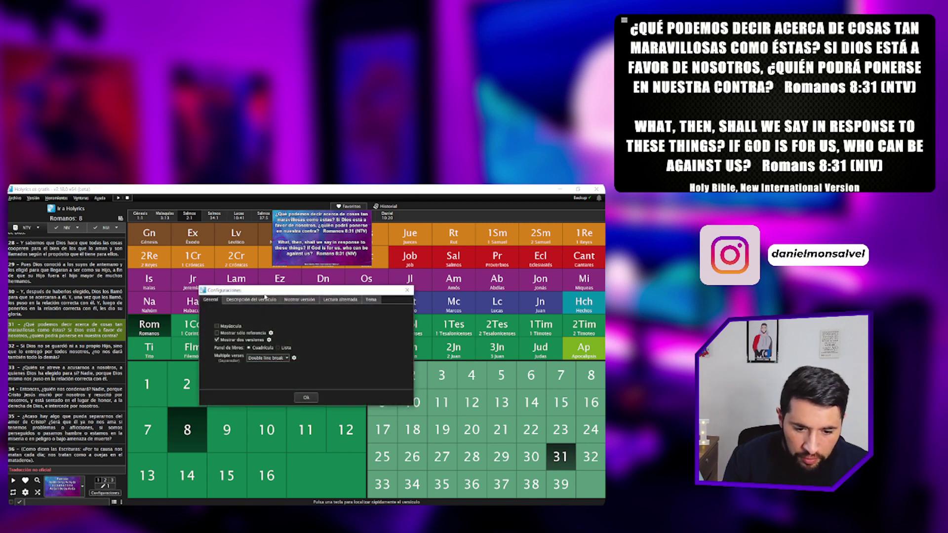
left_click(225, 364)
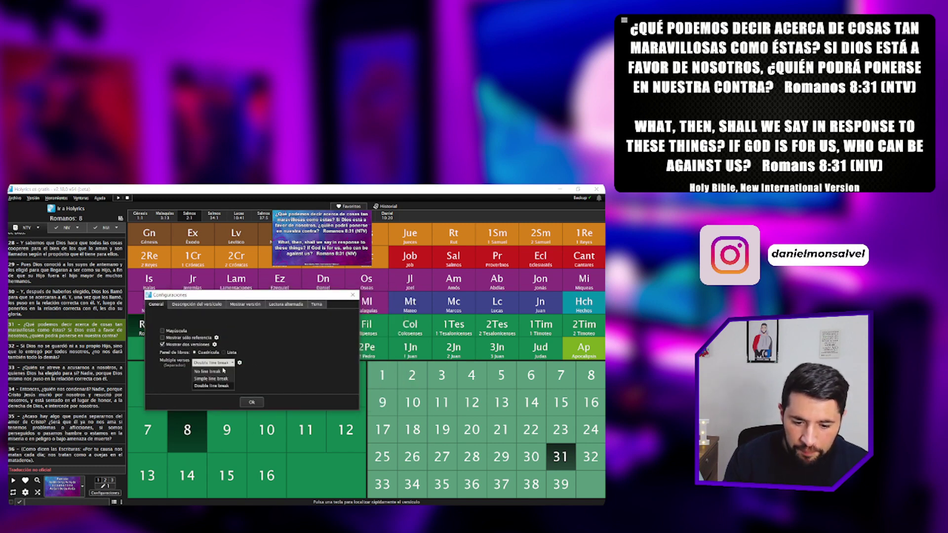
left_click(223, 371)
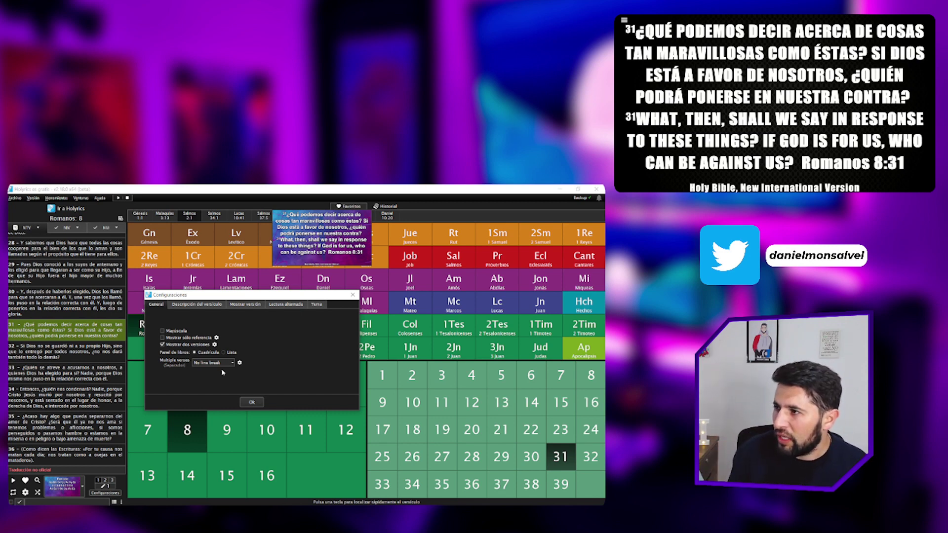
left_click(219, 364)
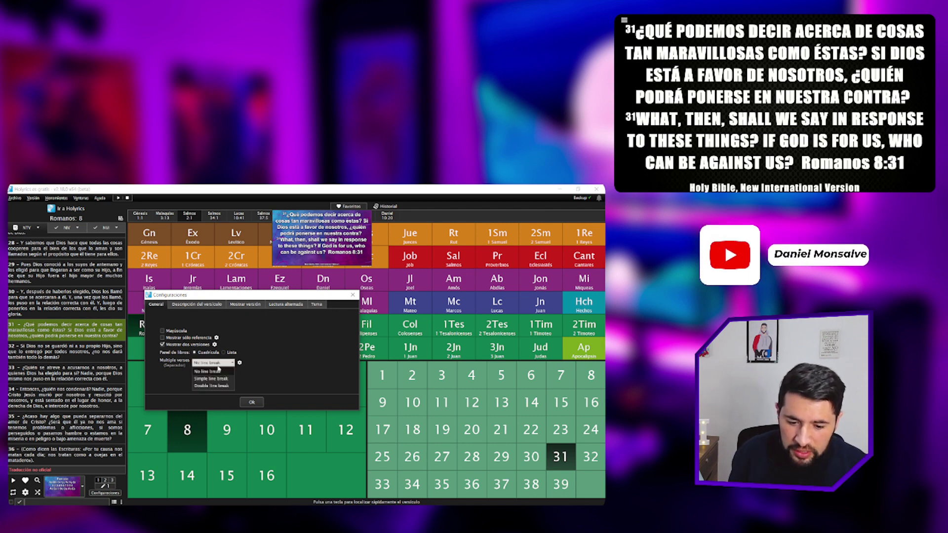
left_click(218, 379)
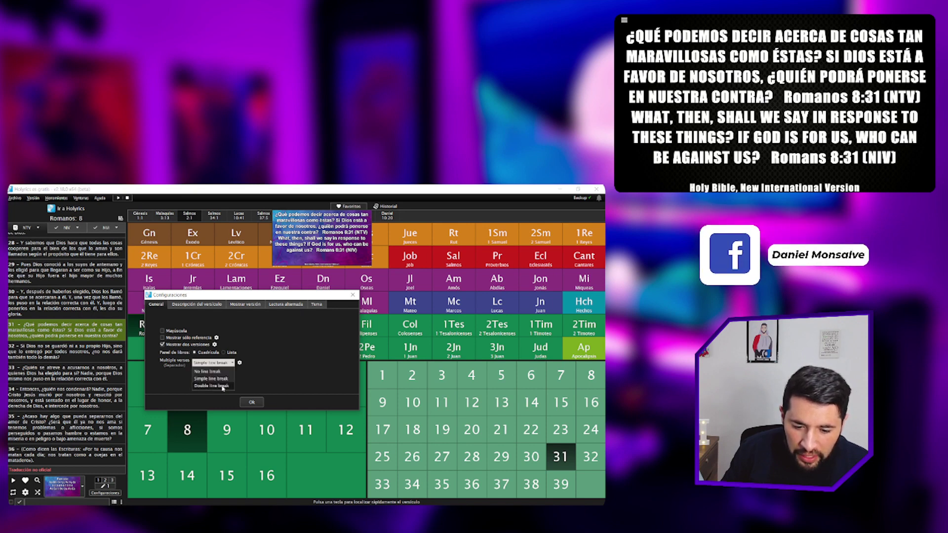
left_click(222, 386)
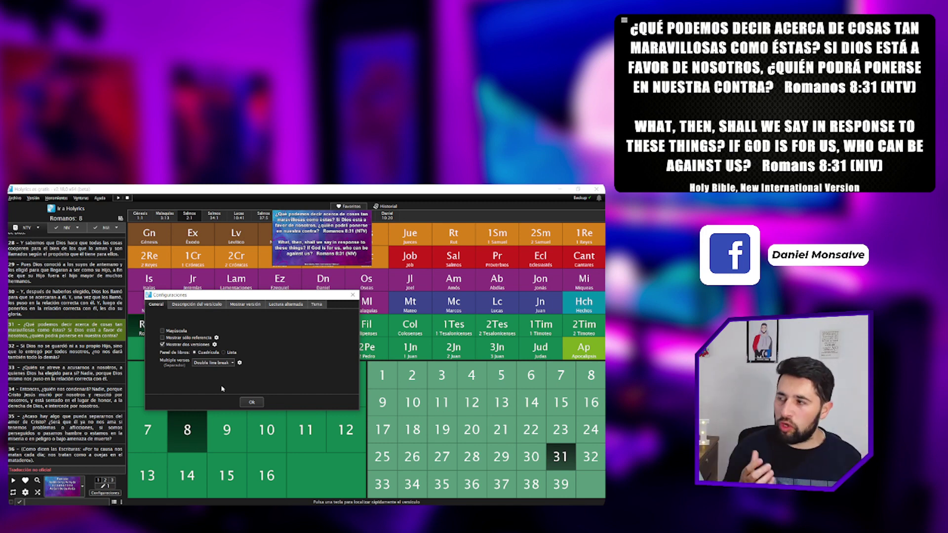
Try the abbreviated Gn 1:1 style for the verse description, and restore the full Génesis 1:1 style
left_click(188, 304)
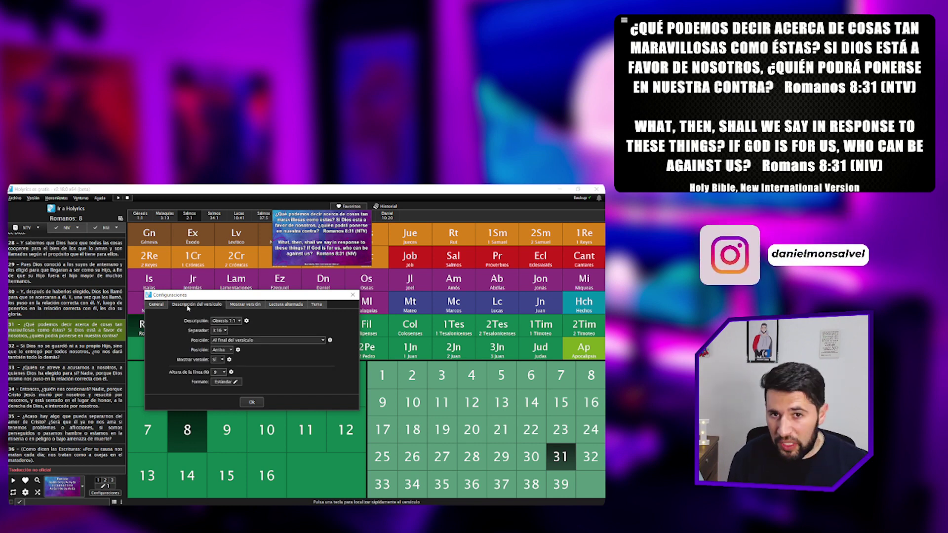
left_click(238, 322)
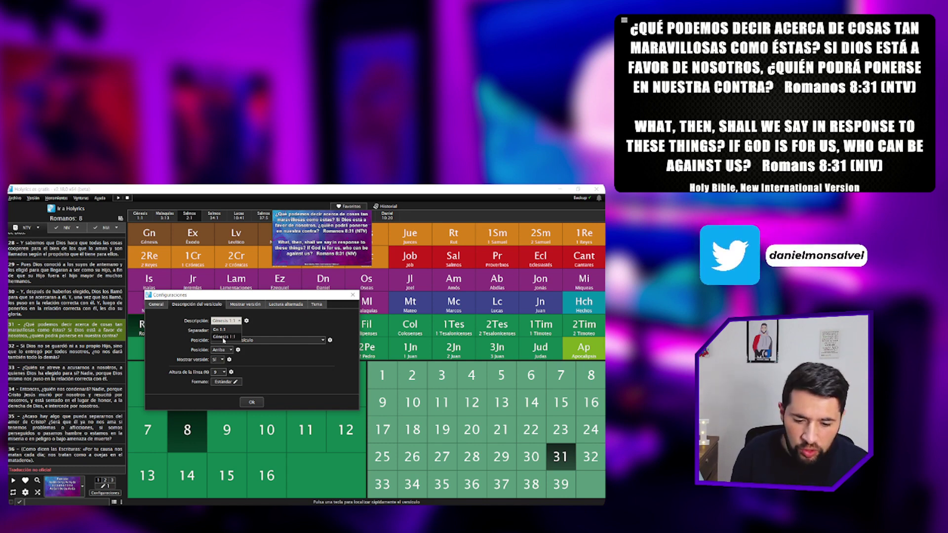
left_click(220, 330)
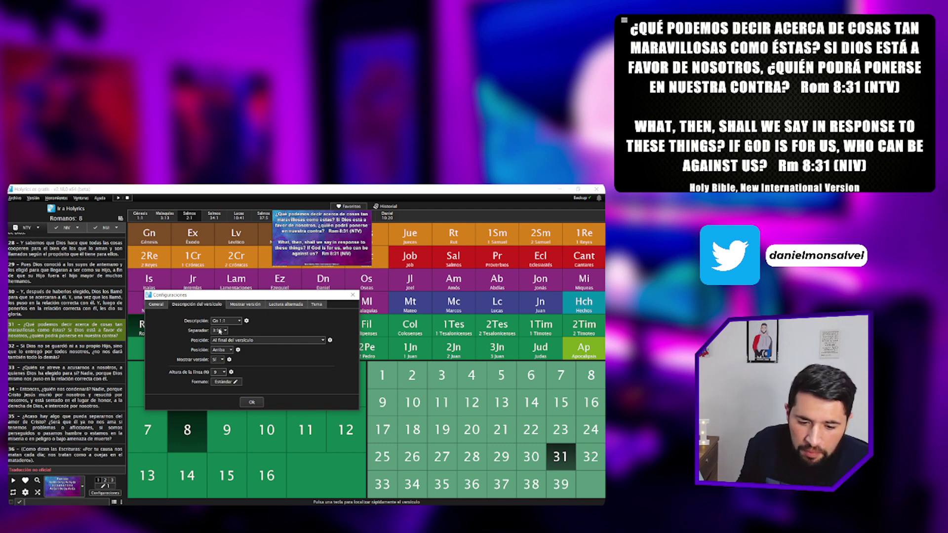
left_click(231, 321)
left_click(229, 340)
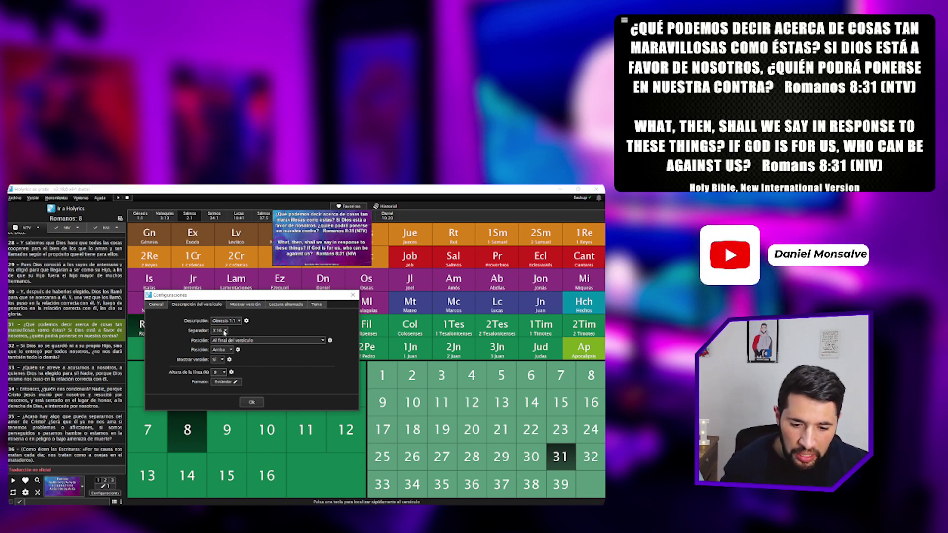
Try the dotted 3.16 style as the chapter and verse separator, and restore the 3:16 style
left_click(227, 330)
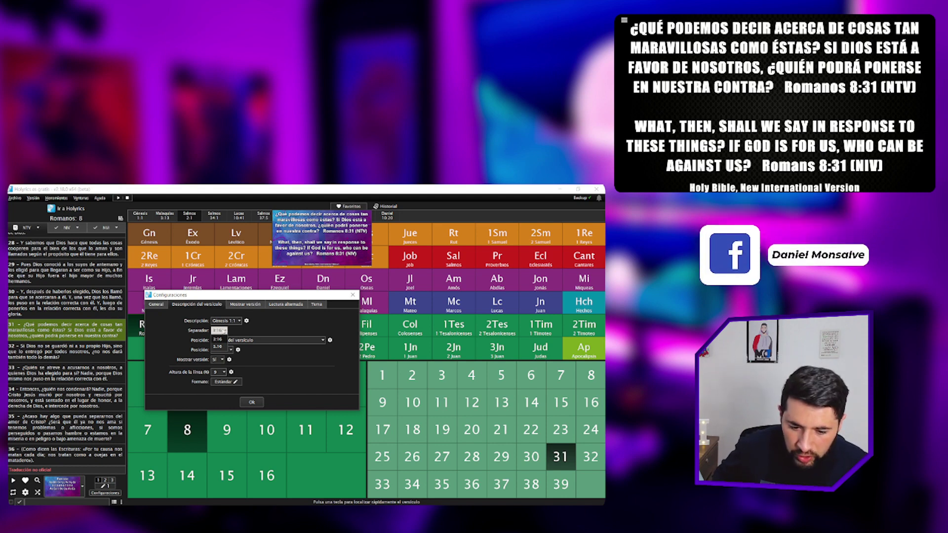
left_click(221, 348)
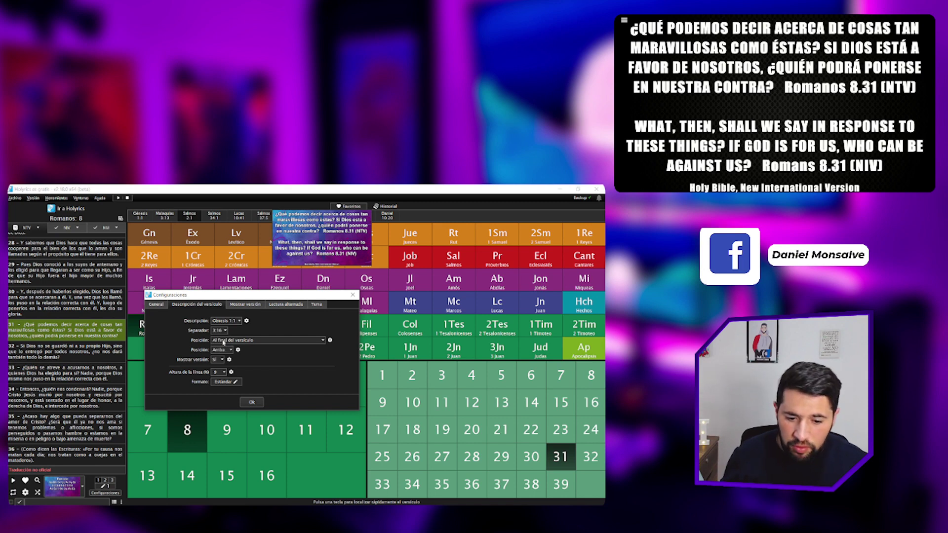
Try the verse description positions Bajo el versículo and Al principio del versículo, and restore Al final del versículo
left_click(254, 341)
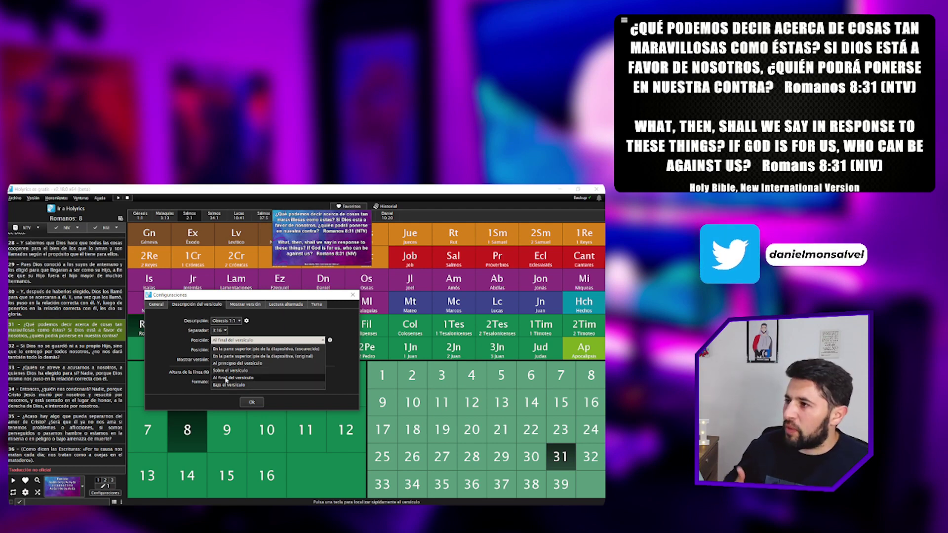
left_click(223, 385)
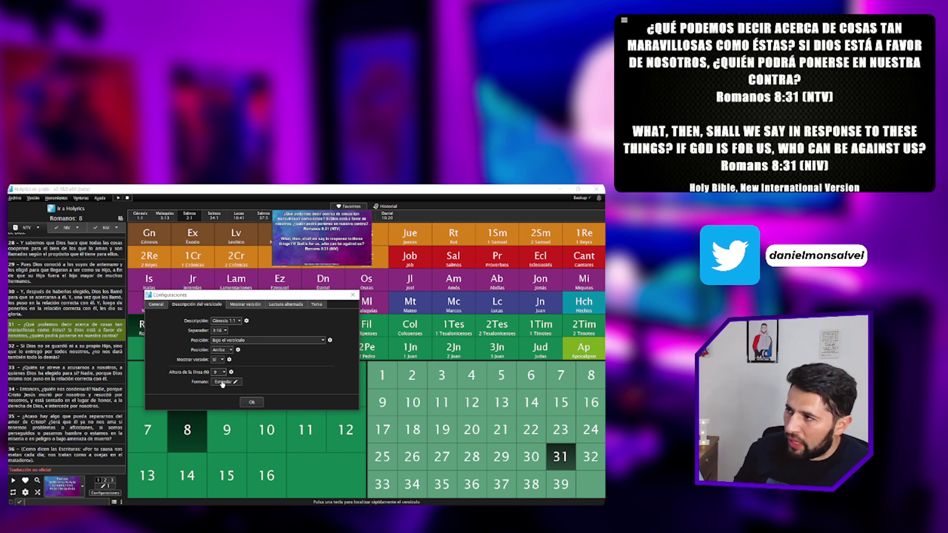
left_click(228, 340)
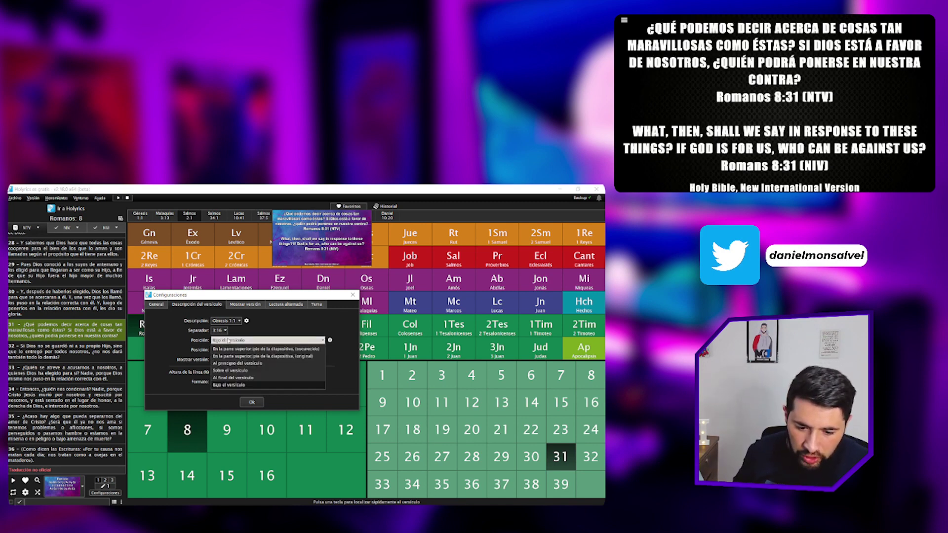
left_click(232, 364)
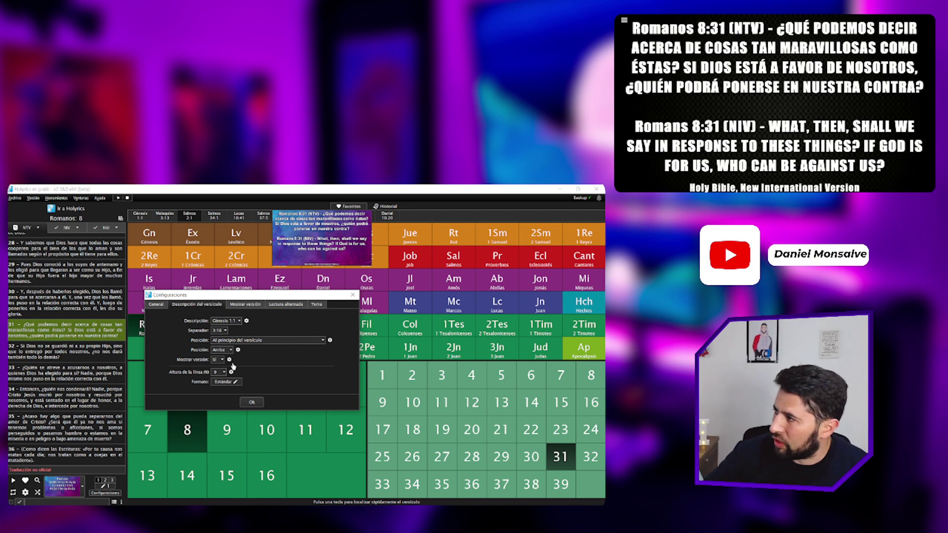
left_click(236, 340)
left_click(235, 378)
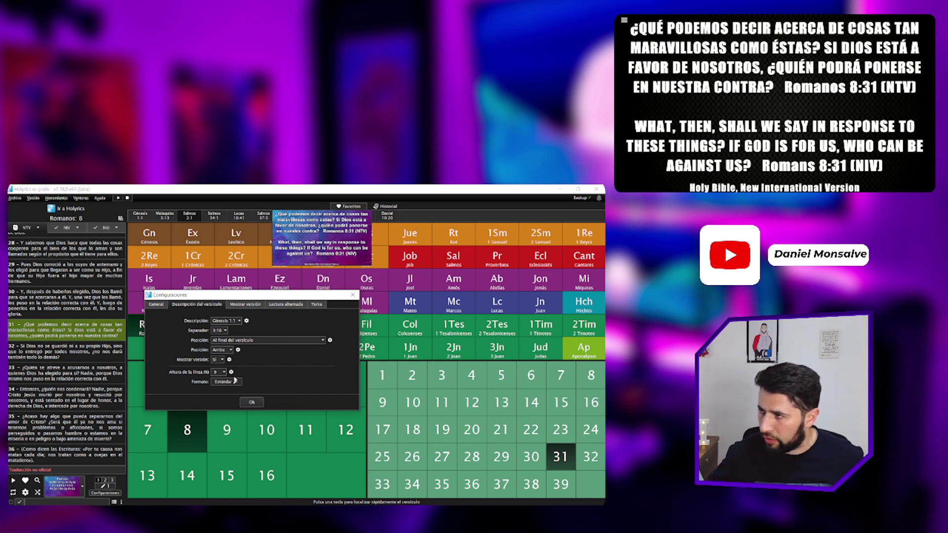
Try turning off Mostrar versión with the second Posición setting at Inferior and at Arriba, and restore Mostrar versión to Sí, keeping Arriba
left_click(230, 350)
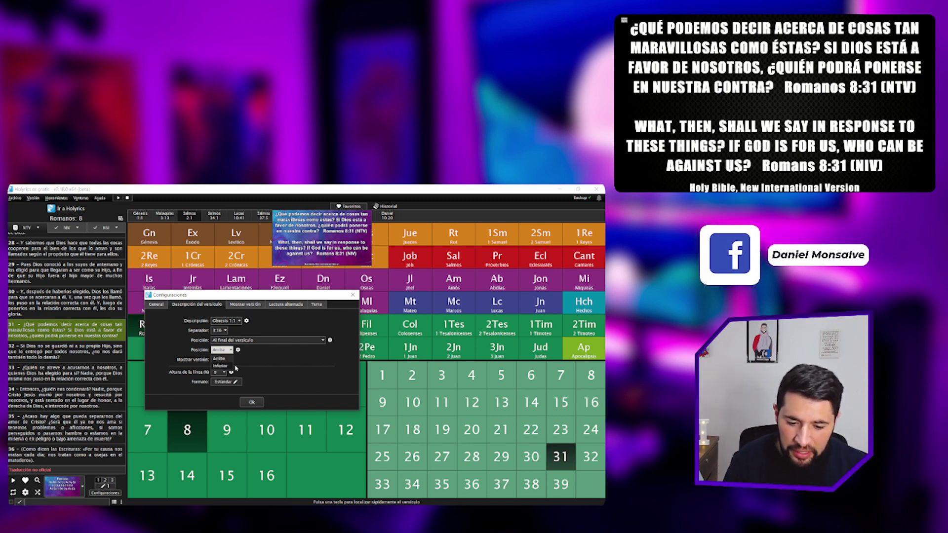
left_click(221, 366)
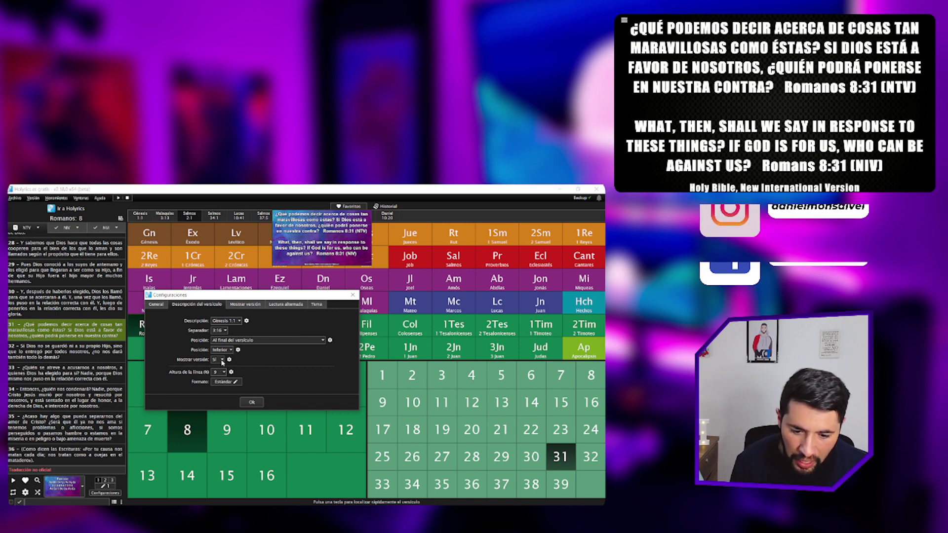
left_click(222, 361)
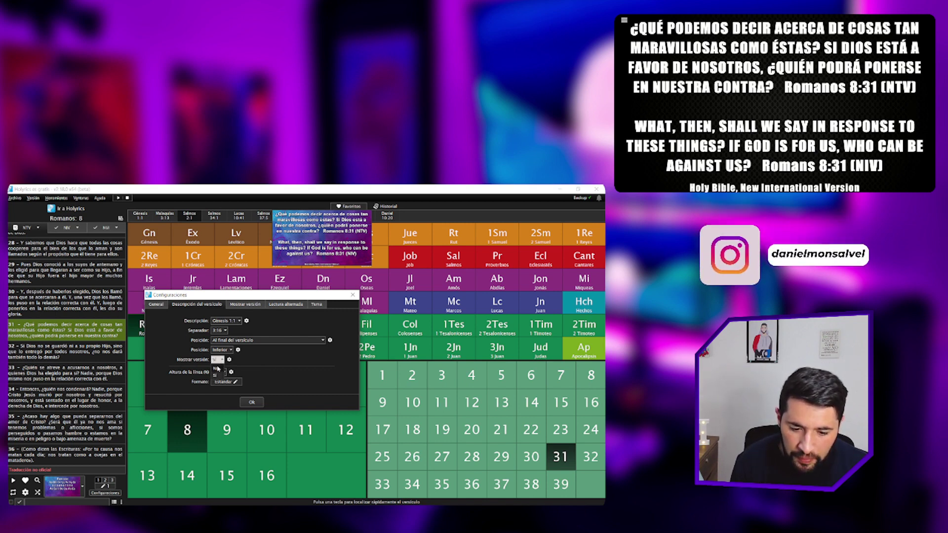
left_click(217, 369)
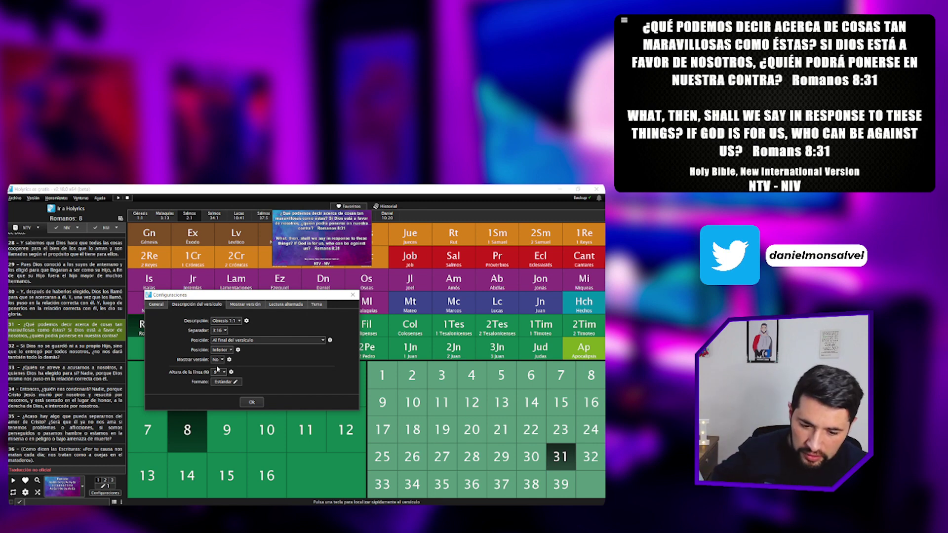
left_click(228, 349)
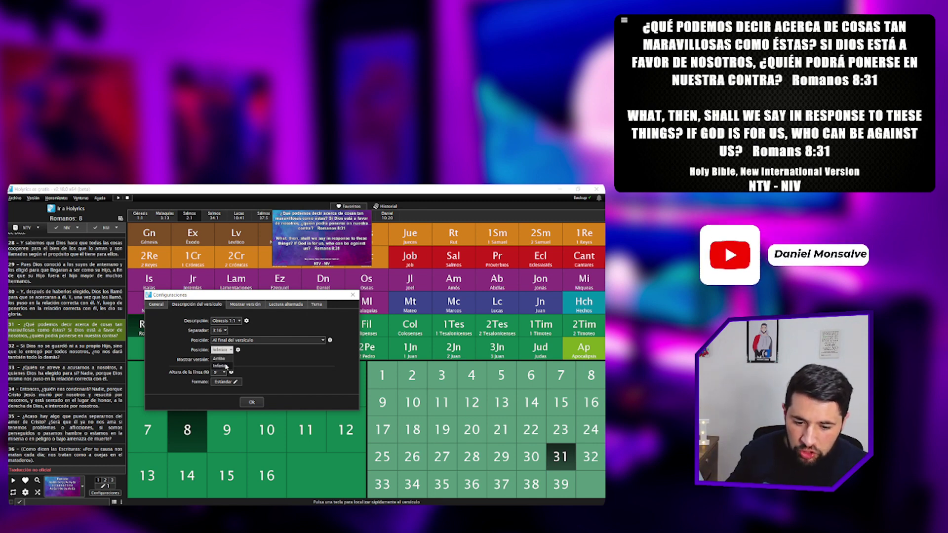
left_click(221, 359)
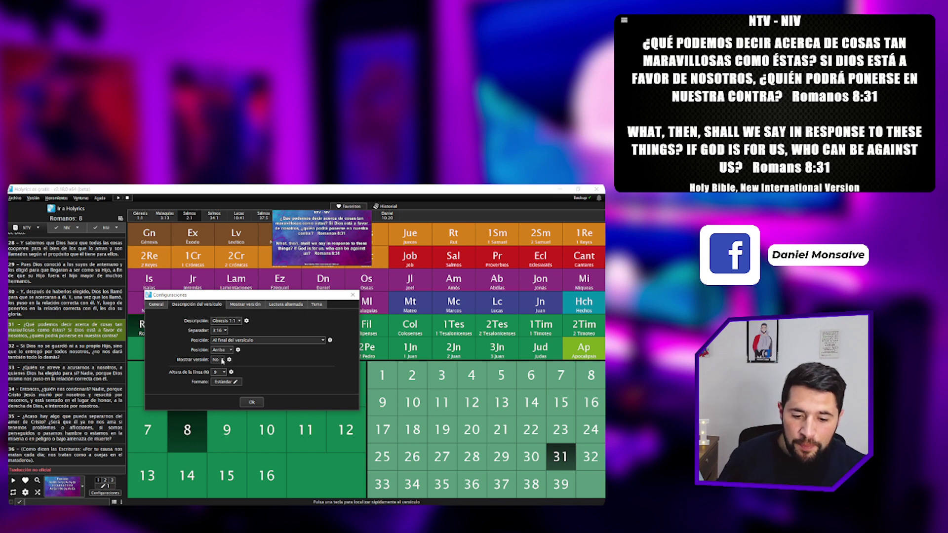
left_click(222, 360)
left_click(218, 376)
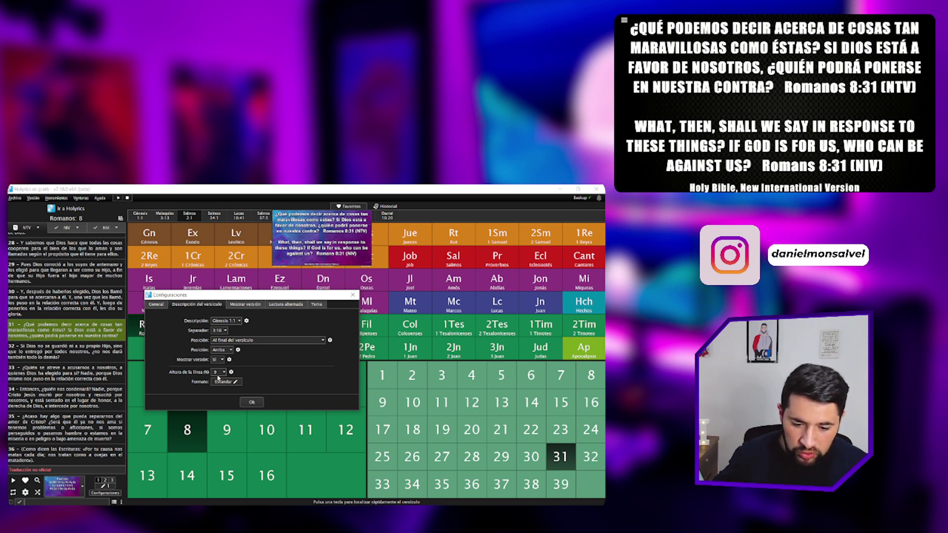
Open the general Bible display settings
left_click(156, 305)
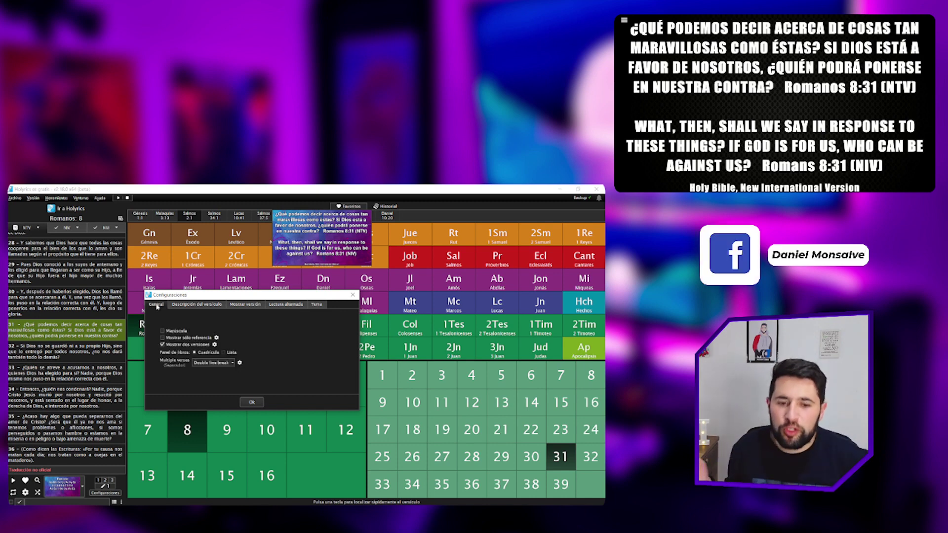